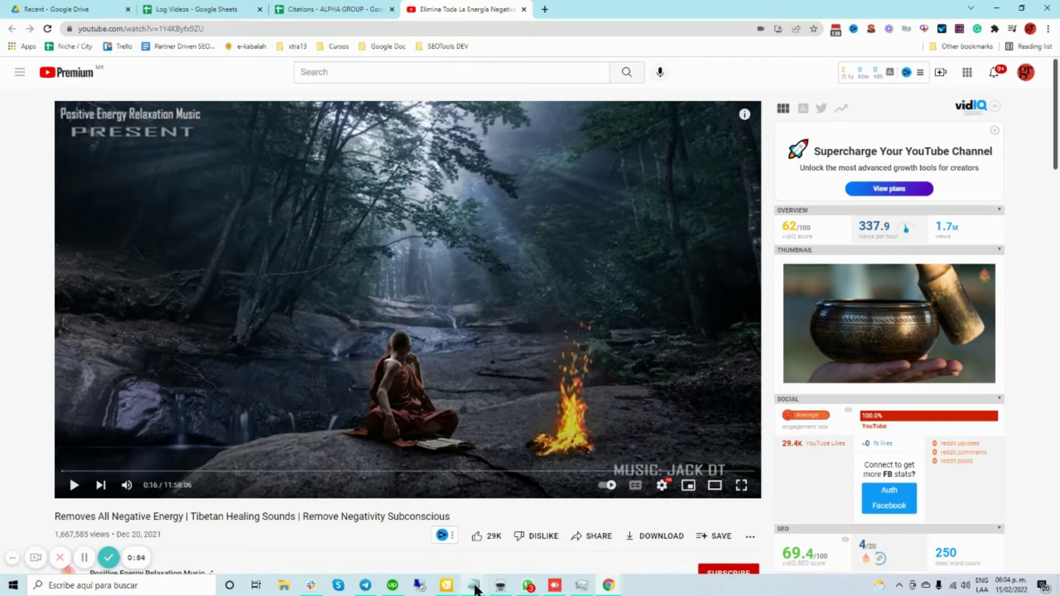
Insert a blank line between the YouTube URL and the title lines in the Notepad notes
click(493, 515)
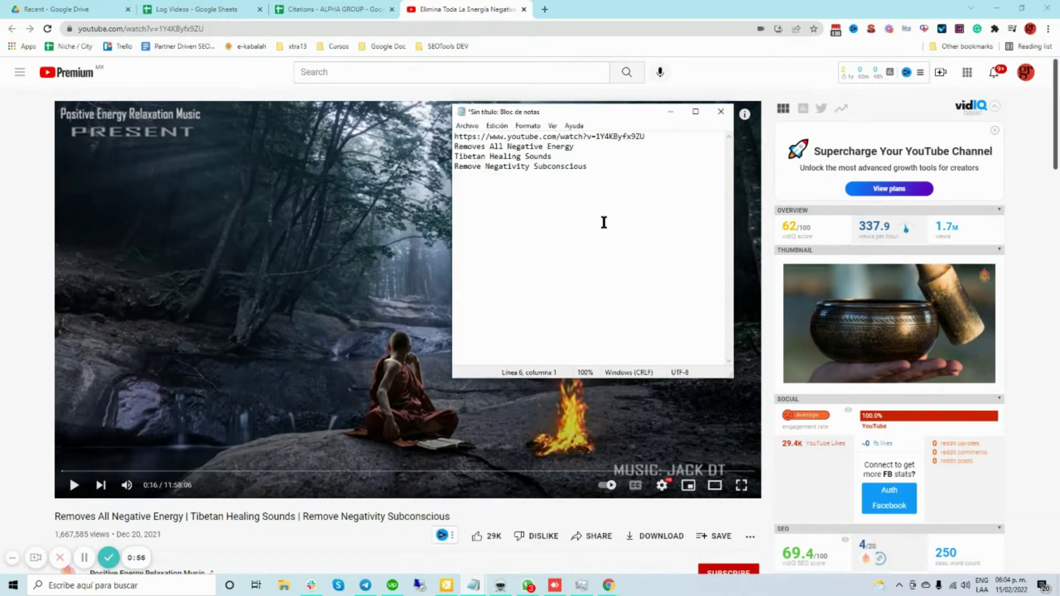
drag(650, 136, 448, 135)
click(453, 148)
key(Return)
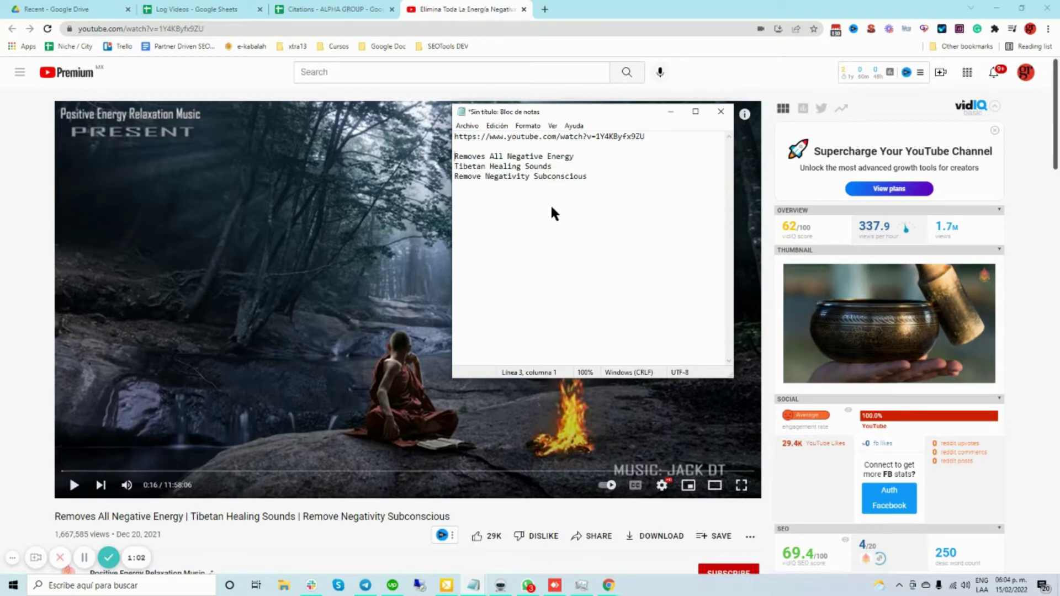
click(504, 582)
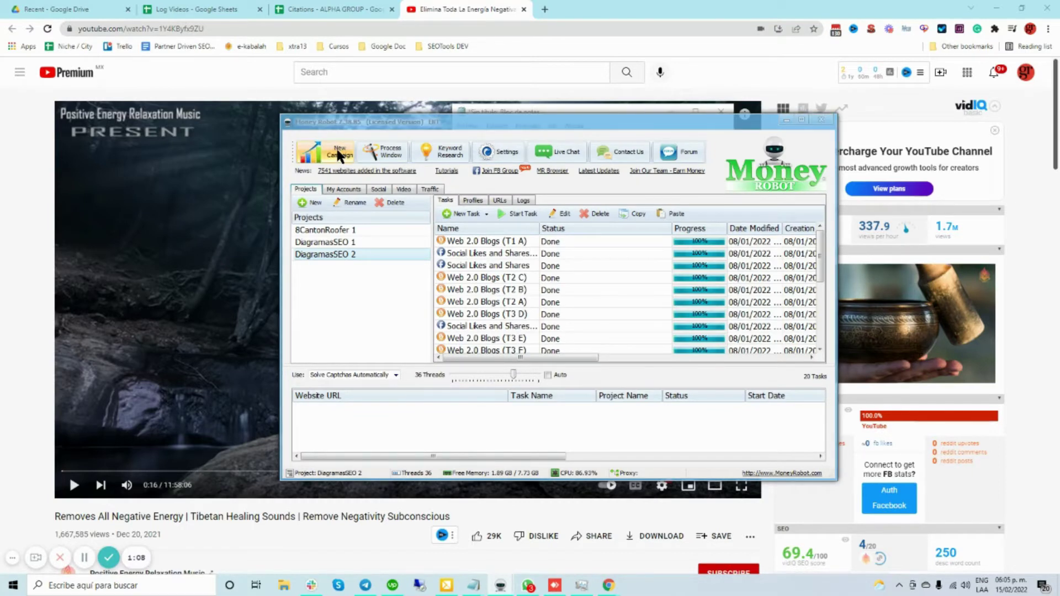
Start a new SEO campaign, switch its form to Advanced, and open the Accounts options
click(339, 154)
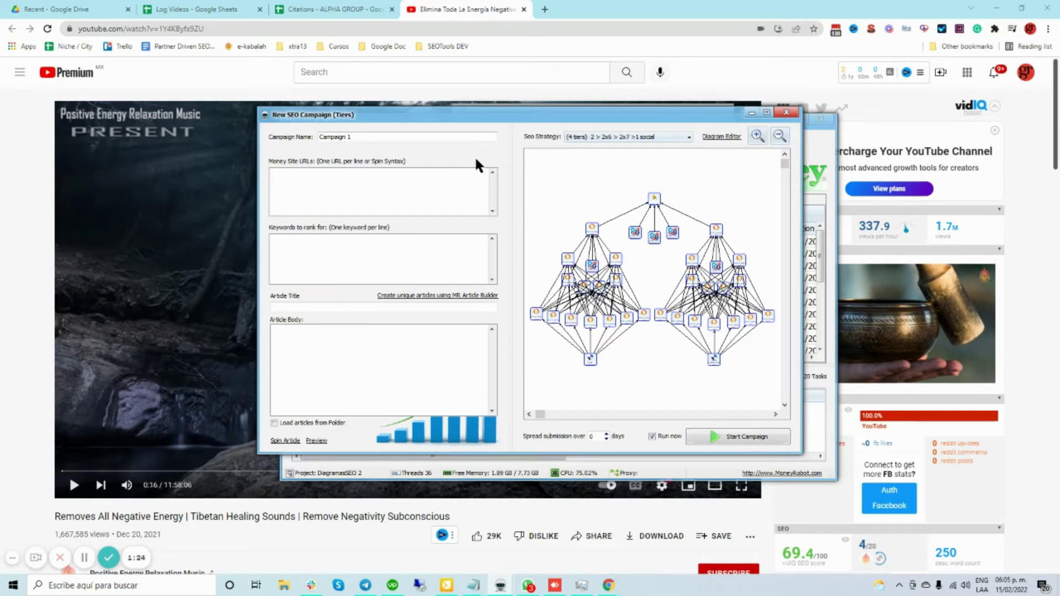
right_click(475, 154)
click(516, 167)
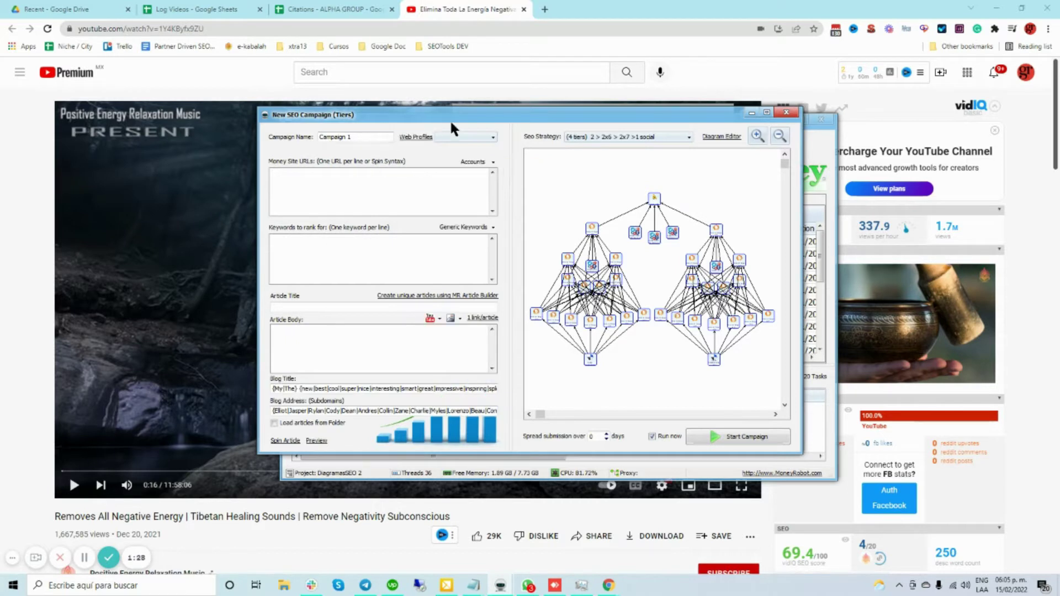
click(474, 161)
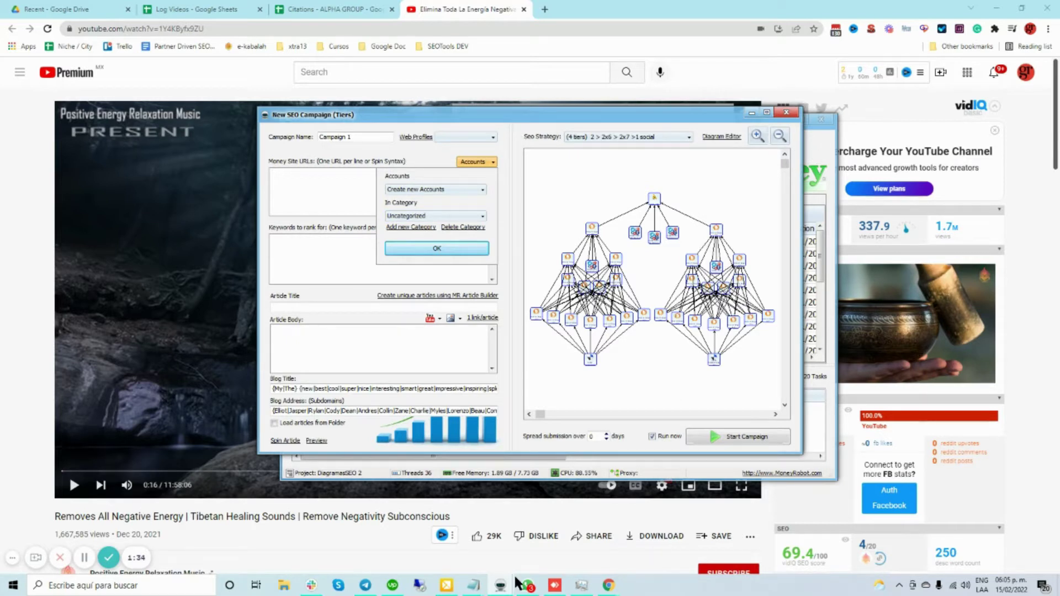
Add an account category named 'Removes All Negative Energy', taken from the first title line
mouse_move(473, 584)
click(520, 533)
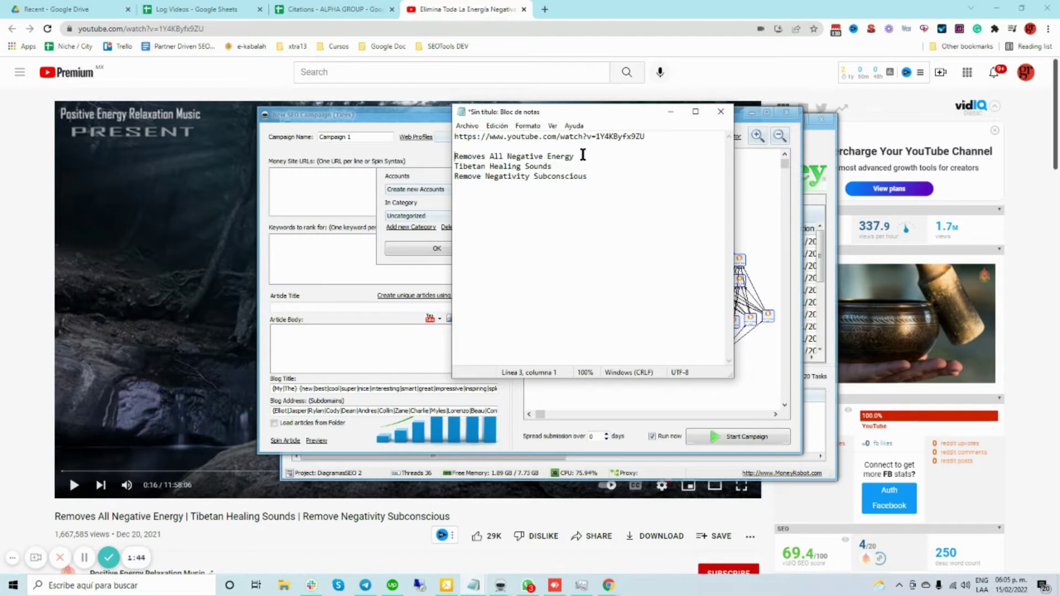
drag(577, 159, 455, 159)
key(ctrl+c)
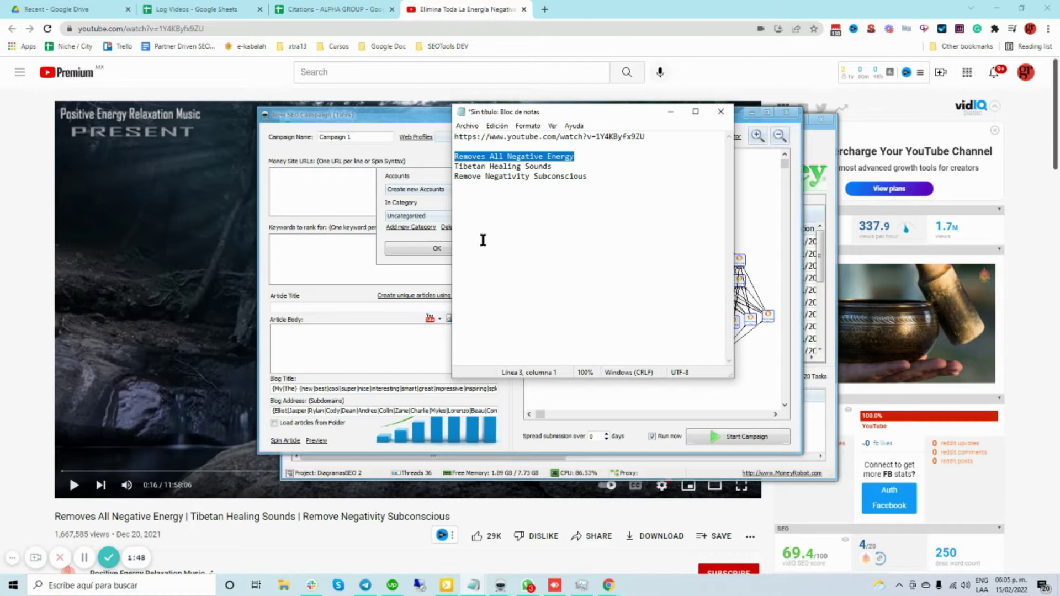
click(436, 166)
click(411, 227)
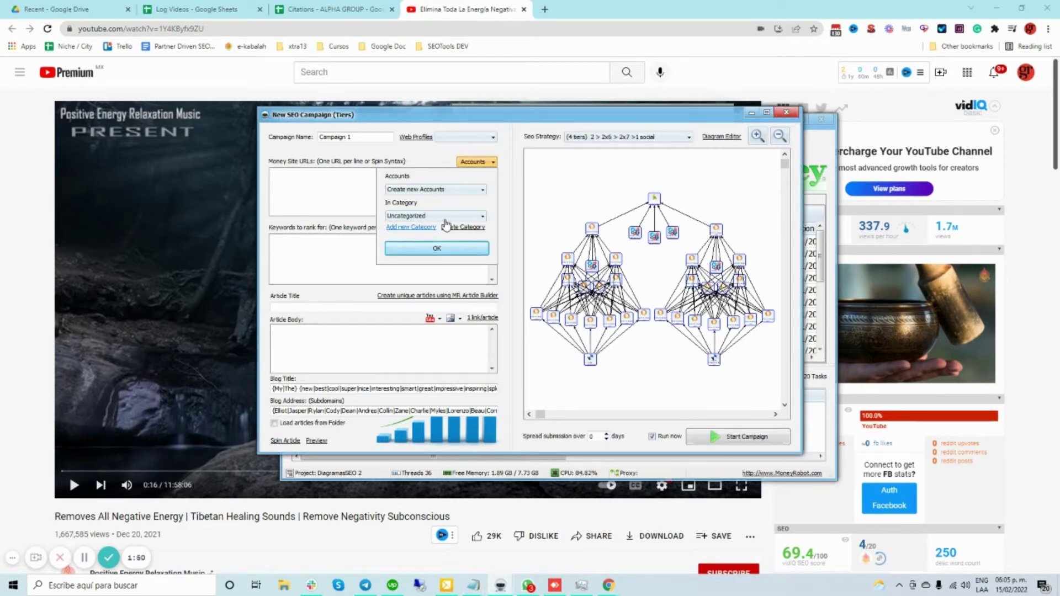
key(ctrl+v)
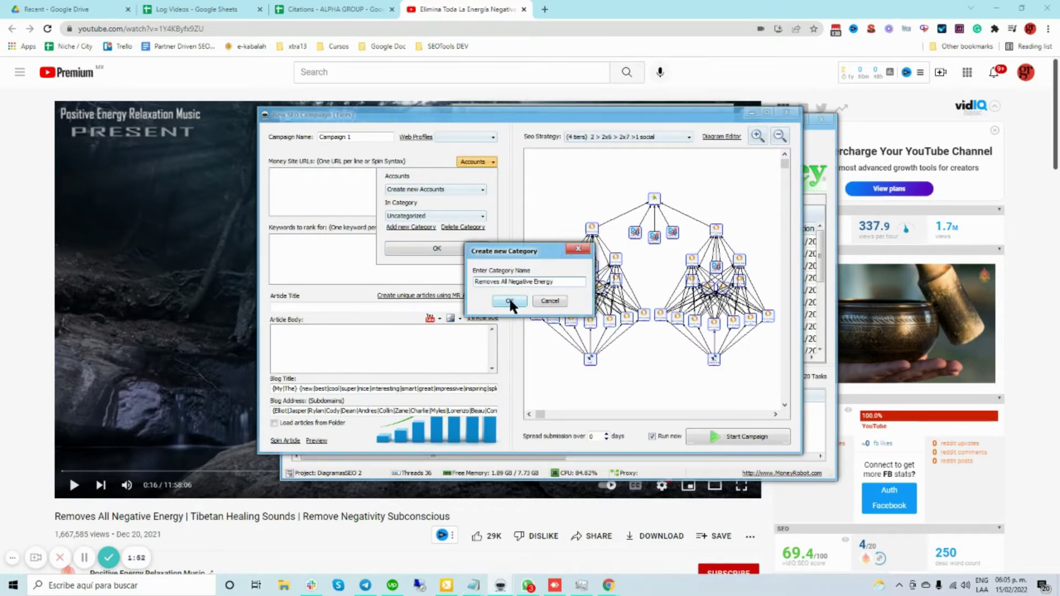
click(508, 300)
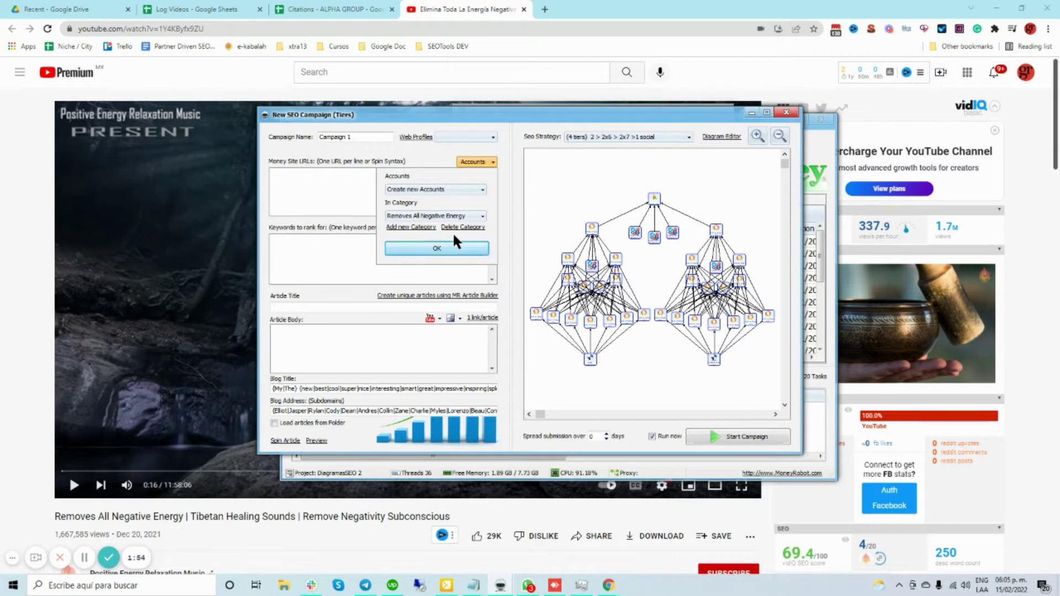
Apply the accounts category and choose Video Embedding Power as the campaign's SEO strategy
click(439, 248)
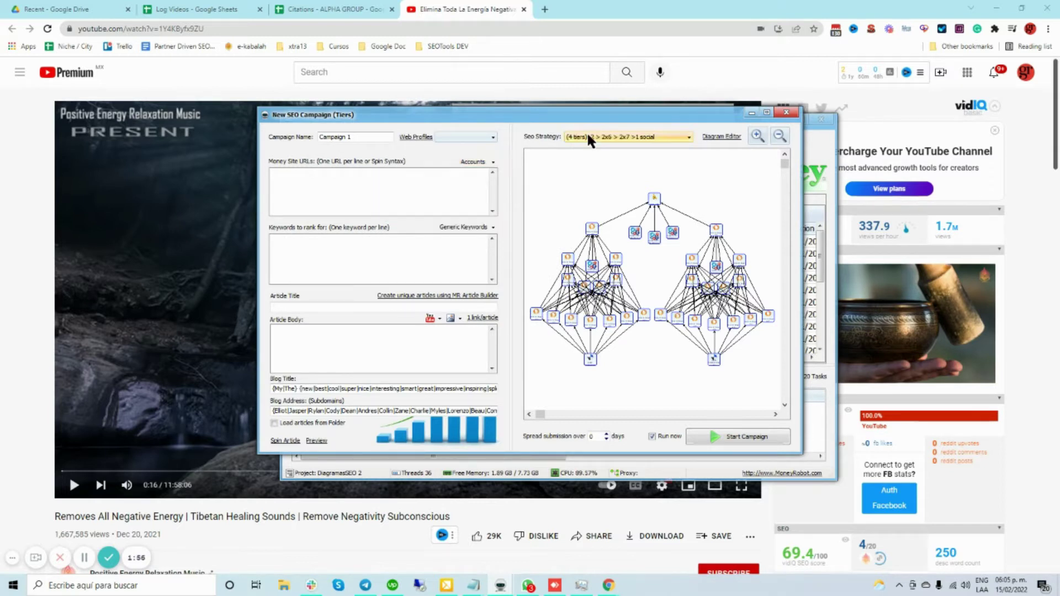
click(587, 135)
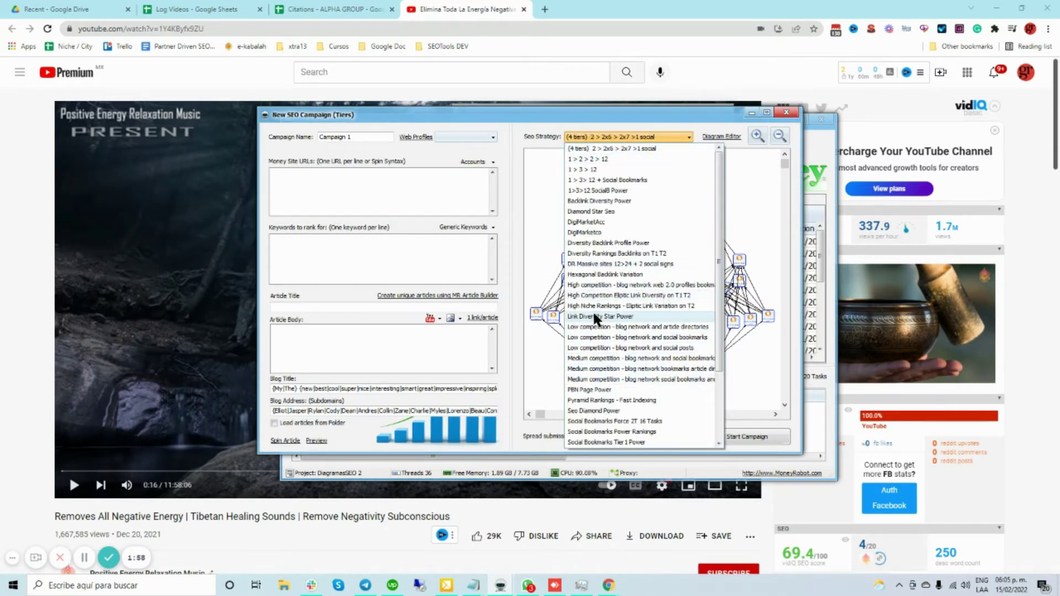
click(720, 354)
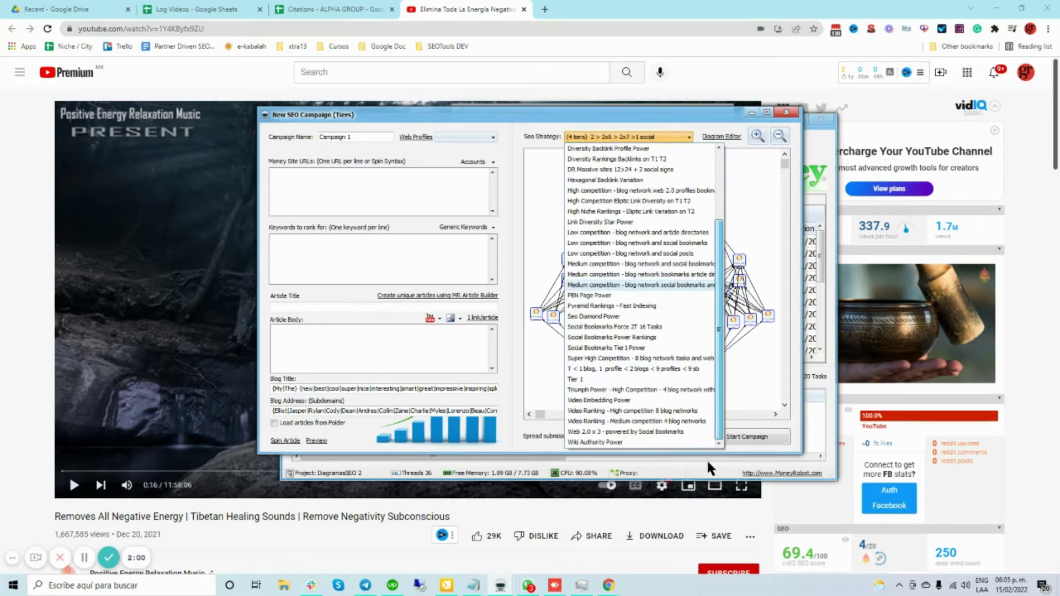
click(588, 400)
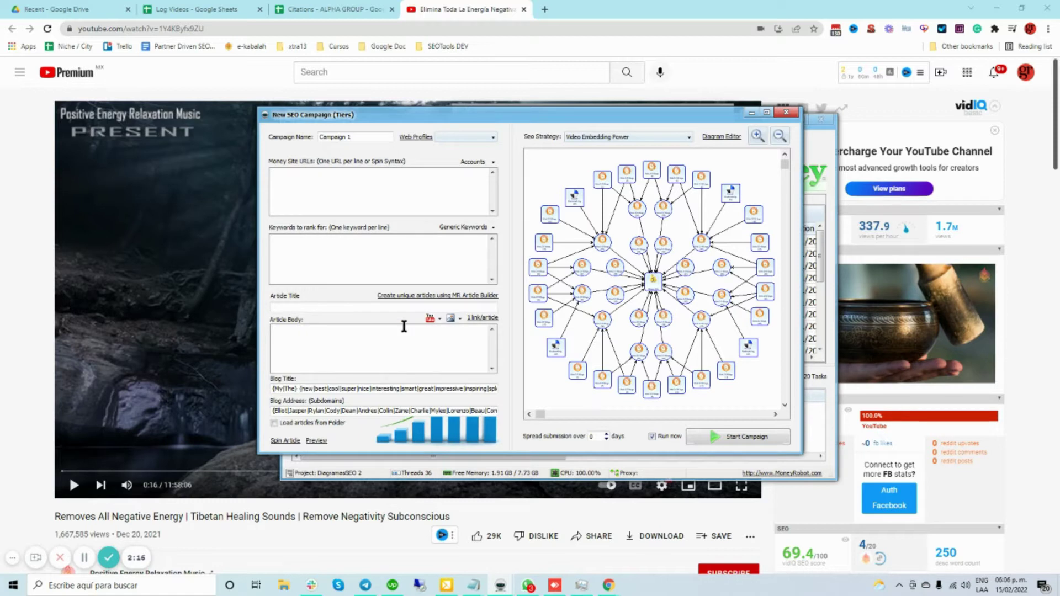
Paste the YouTube video URL from the notes into Money Site URLs
click(475, 584)
click(512, 536)
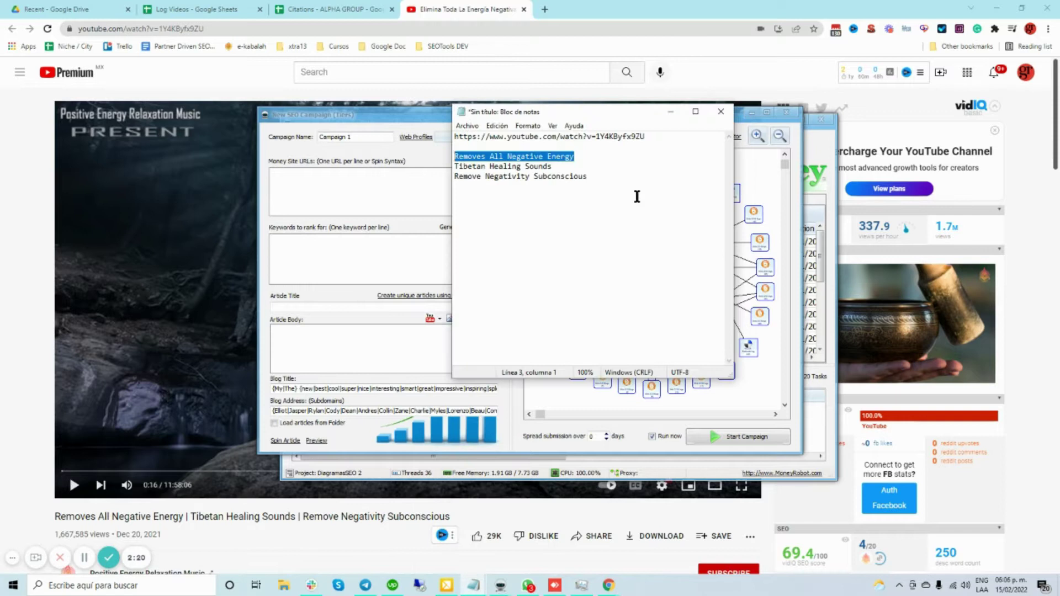
drag(647, 136, 448, 132)
key(ctrl+c)
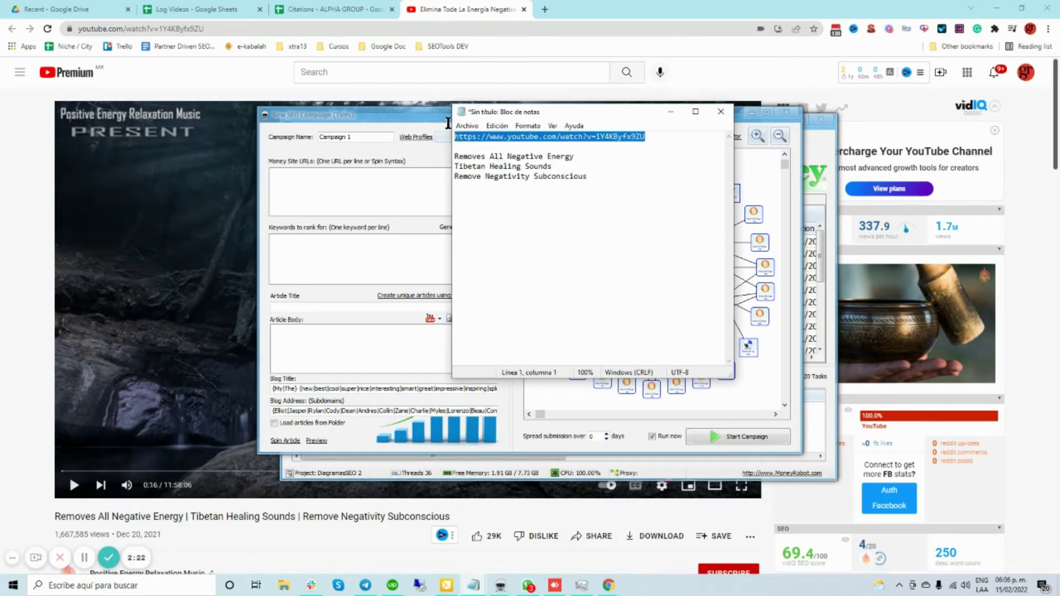
click(360, 187)
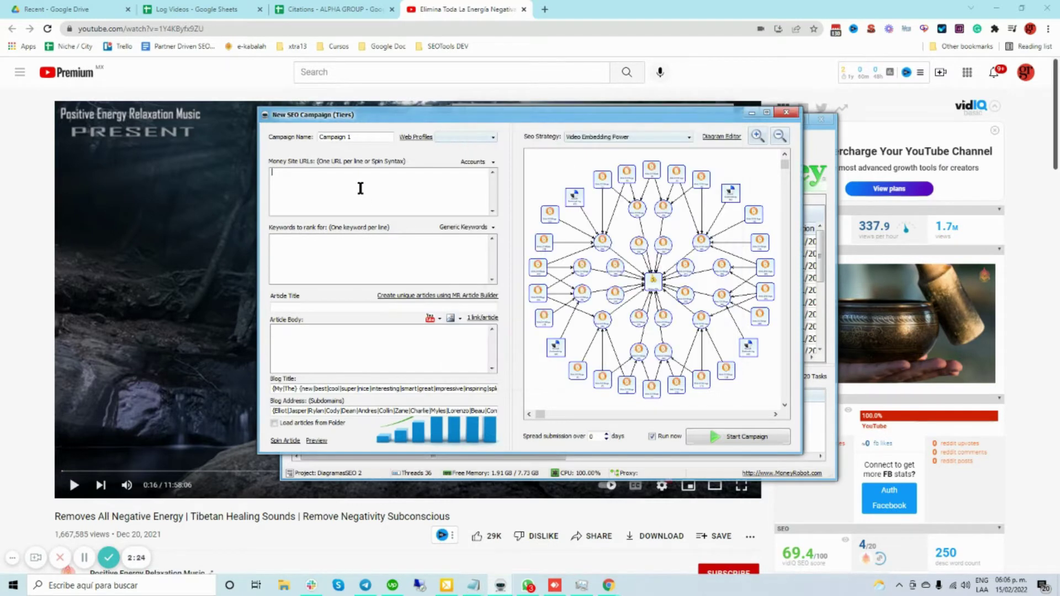
key(ctrl+v)
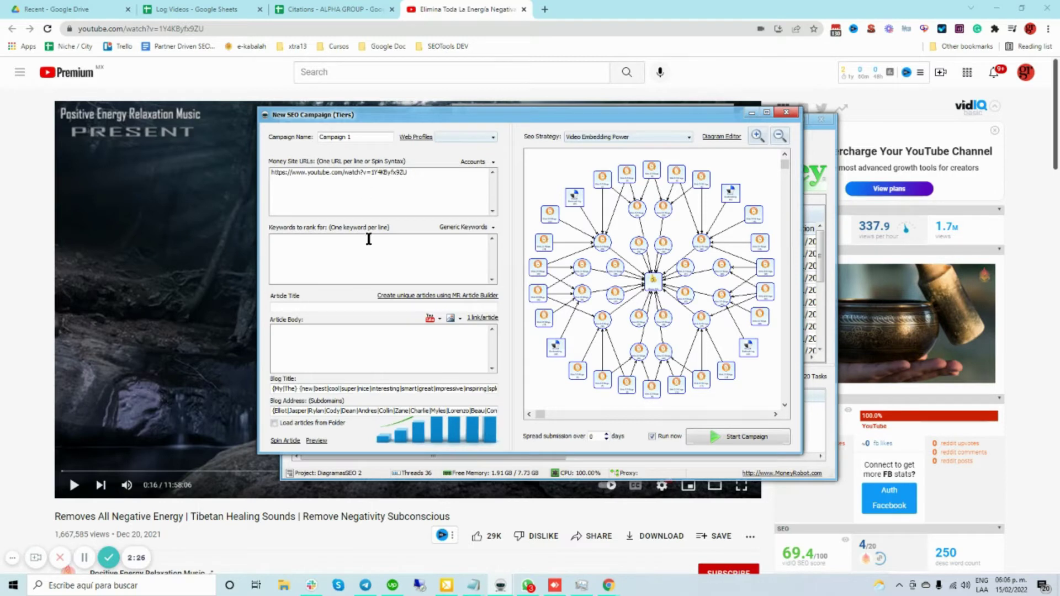
Copy the three video title lines from the notes into the Keywords box
click(473, 586)
click(507, 522)
drag(590, 178, 450, 154)
key(ctrl+c)
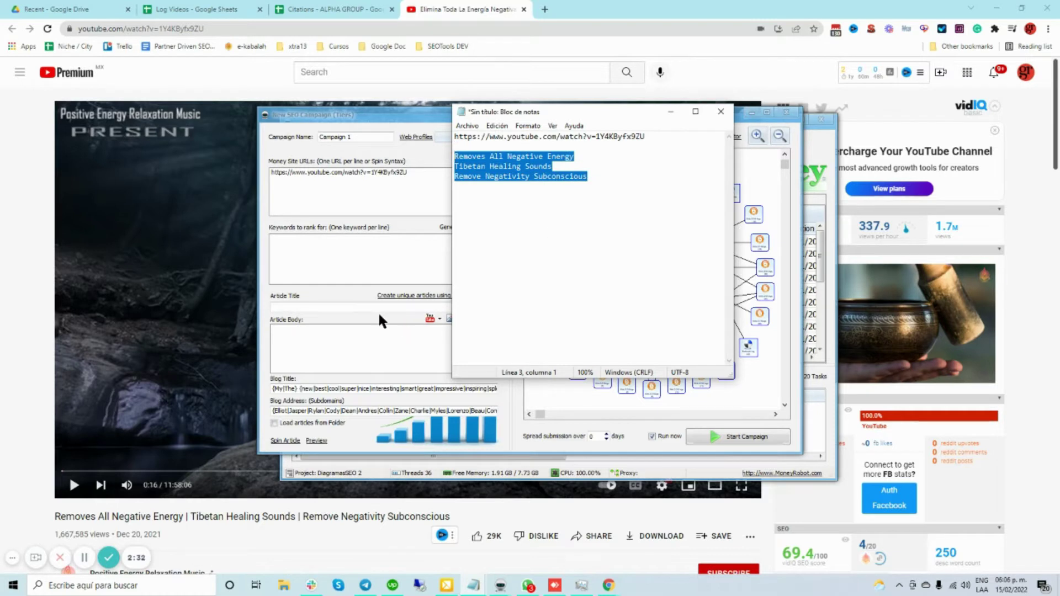
click(362, 252)
key(ctrl+v)
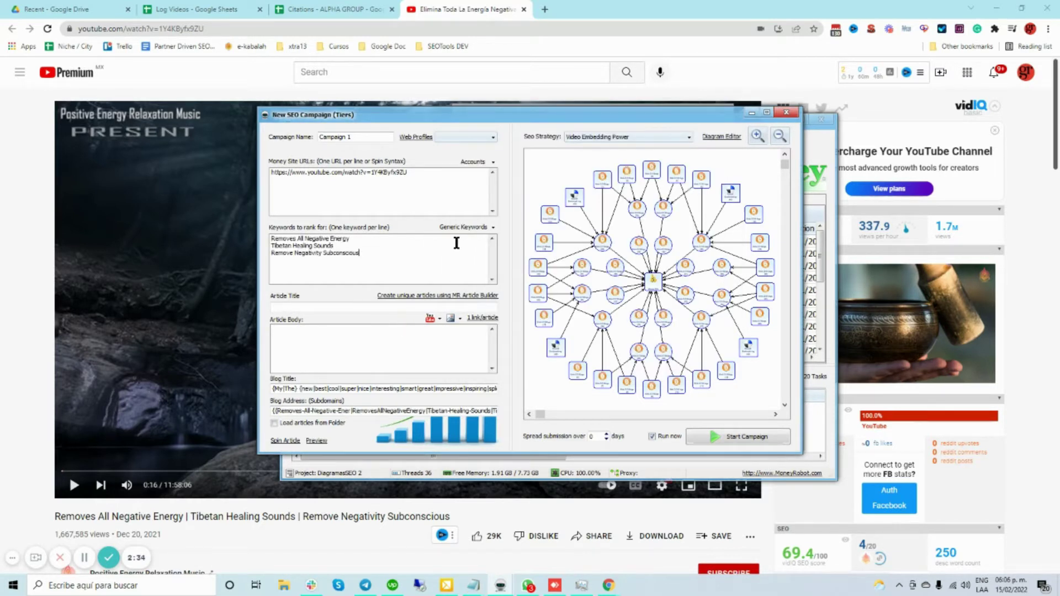
Set generic keywords to 50% and reconfirm the Removes All Negative Energy accounts category
click(460, 226)
text(50)
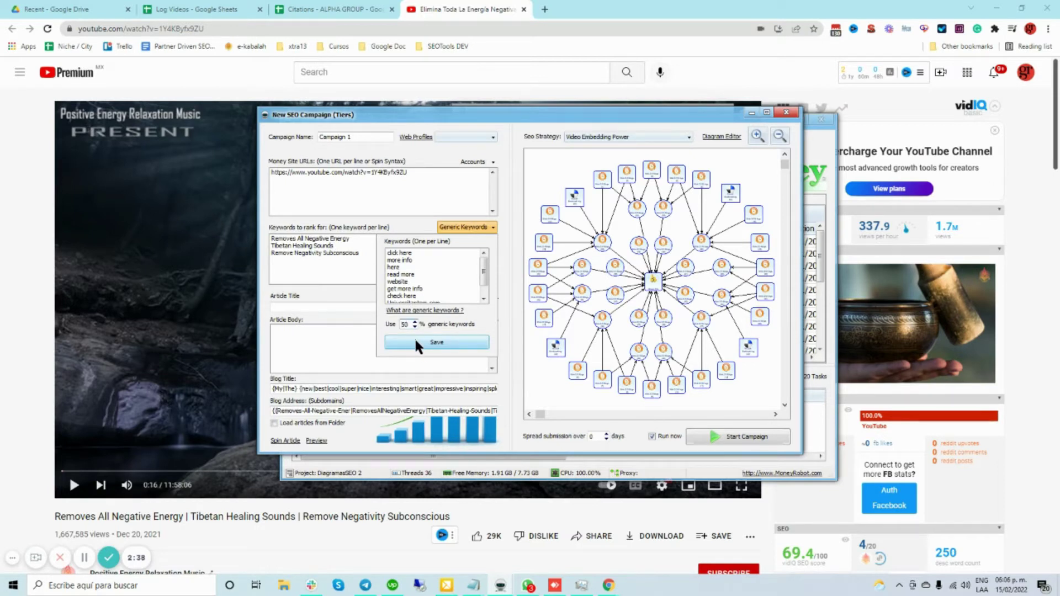
click(418, 343)
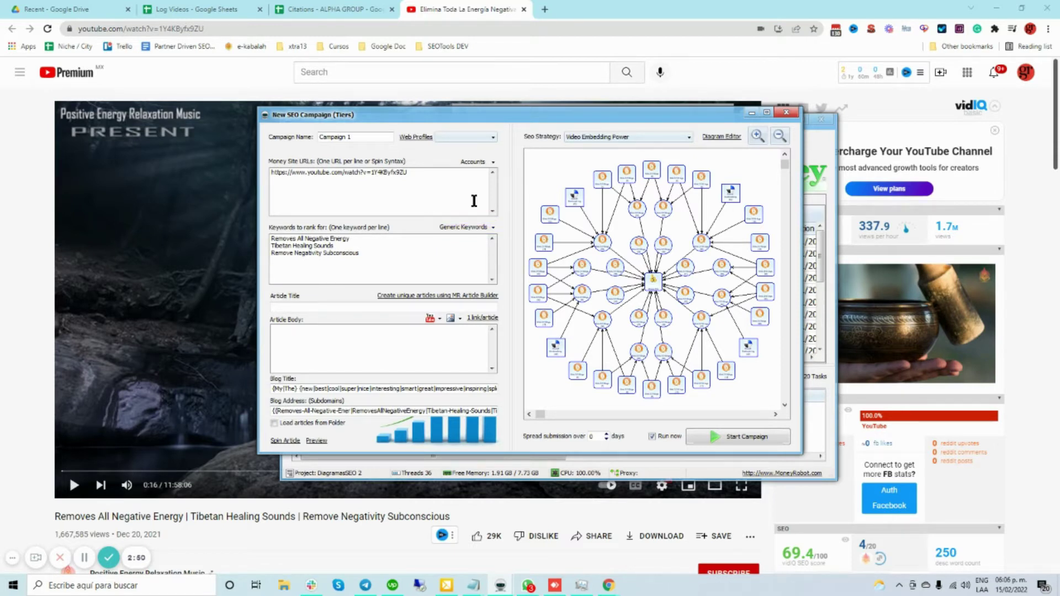
click(473, 160)
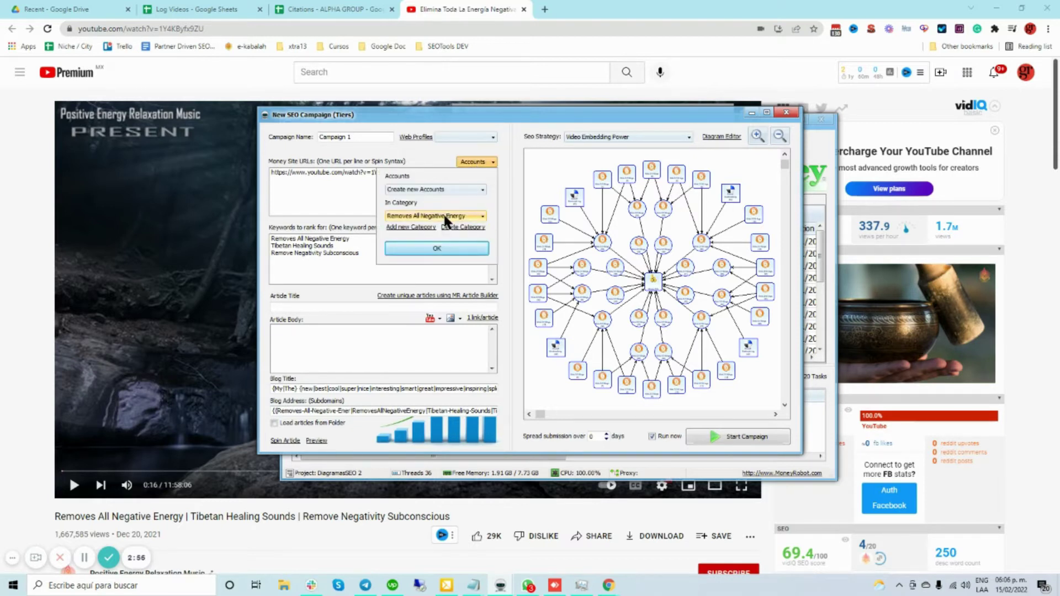
click(436, 246)
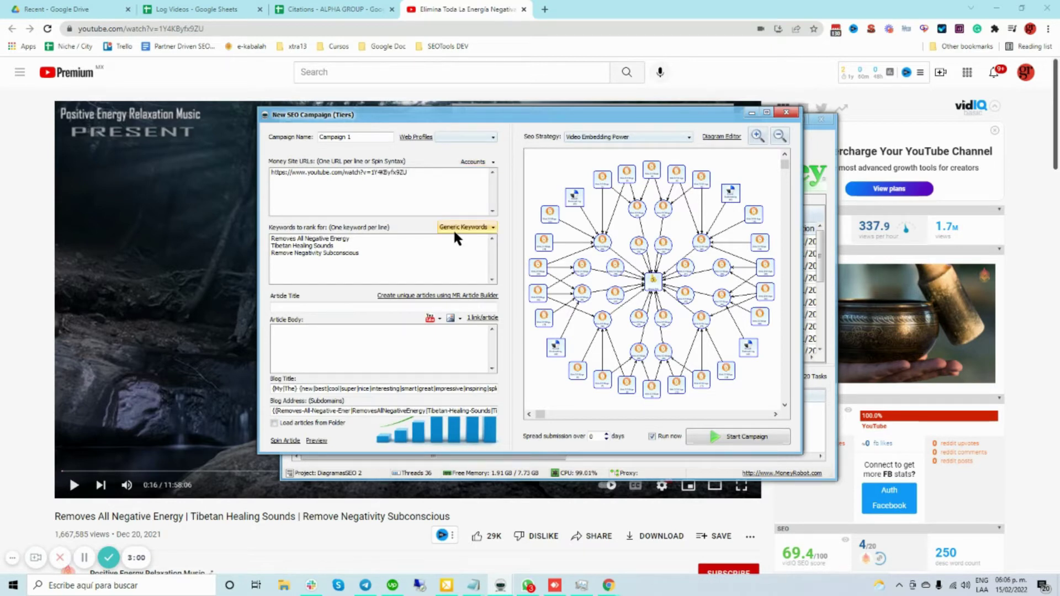
Generate spun Tibetan Healing Sounds article titles, copy the YouTube URL, and reposition the campaign window
click(446, 297)
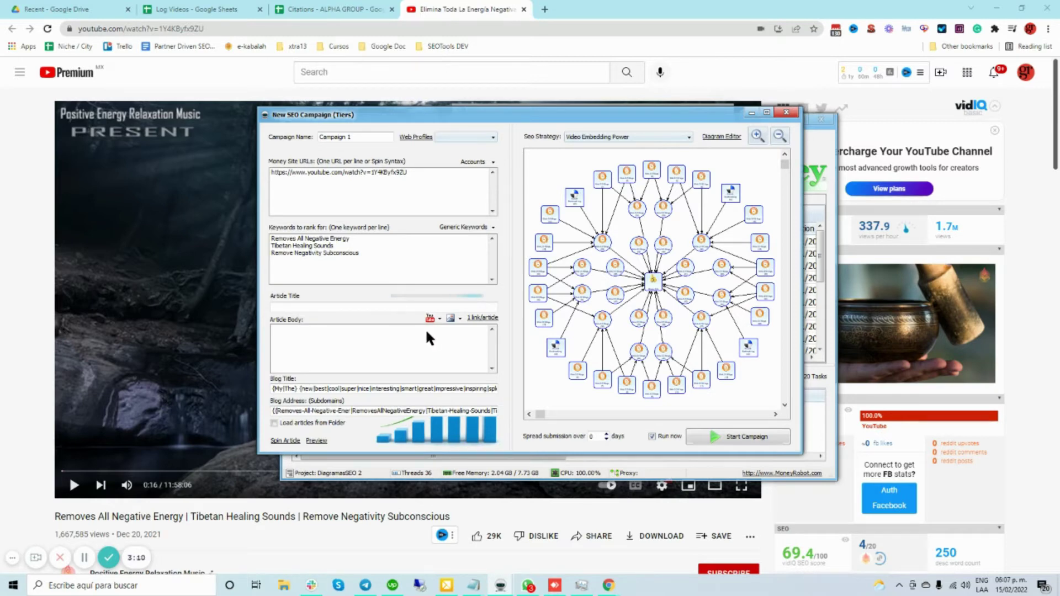
click(264, 30)
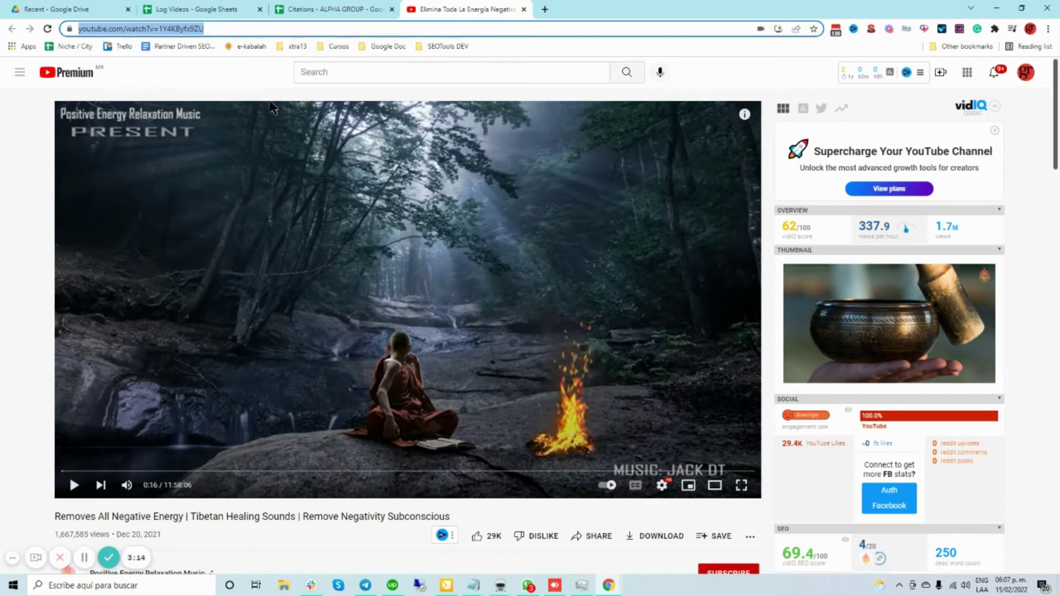
click(501, 587)
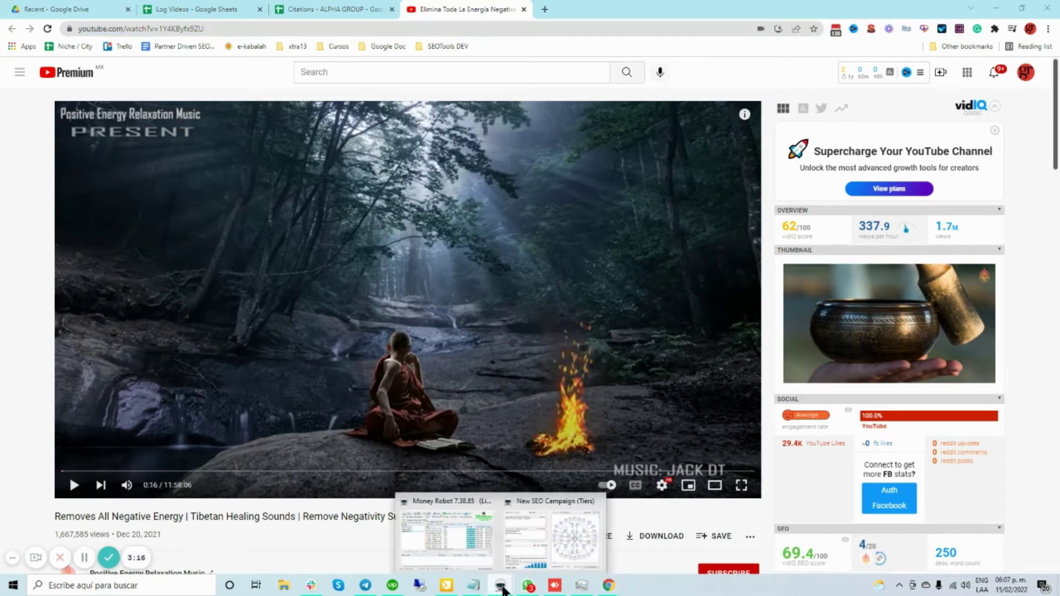
click(513, 504)
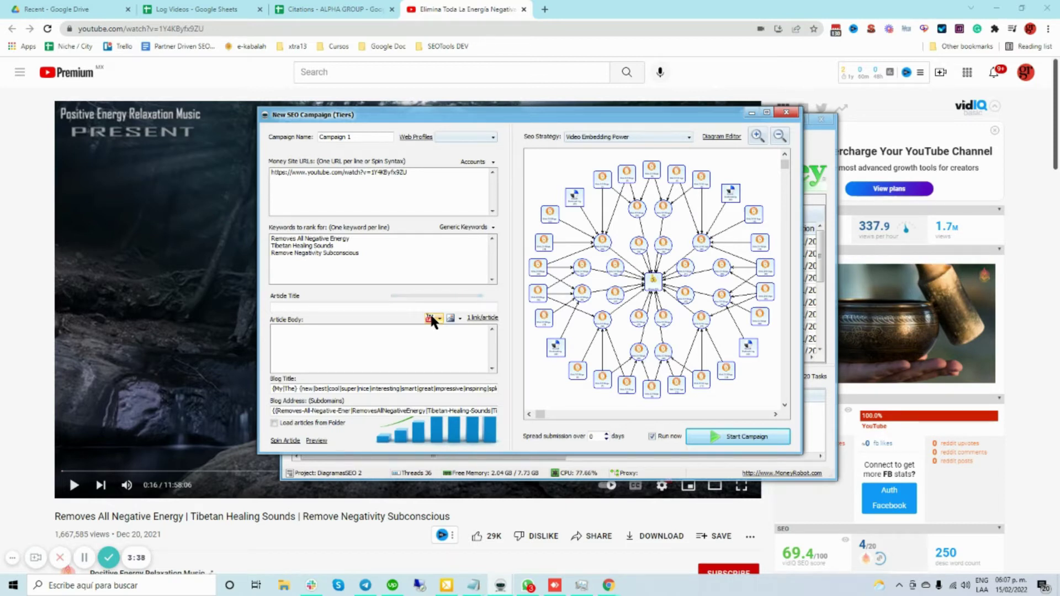
click(363, 138)
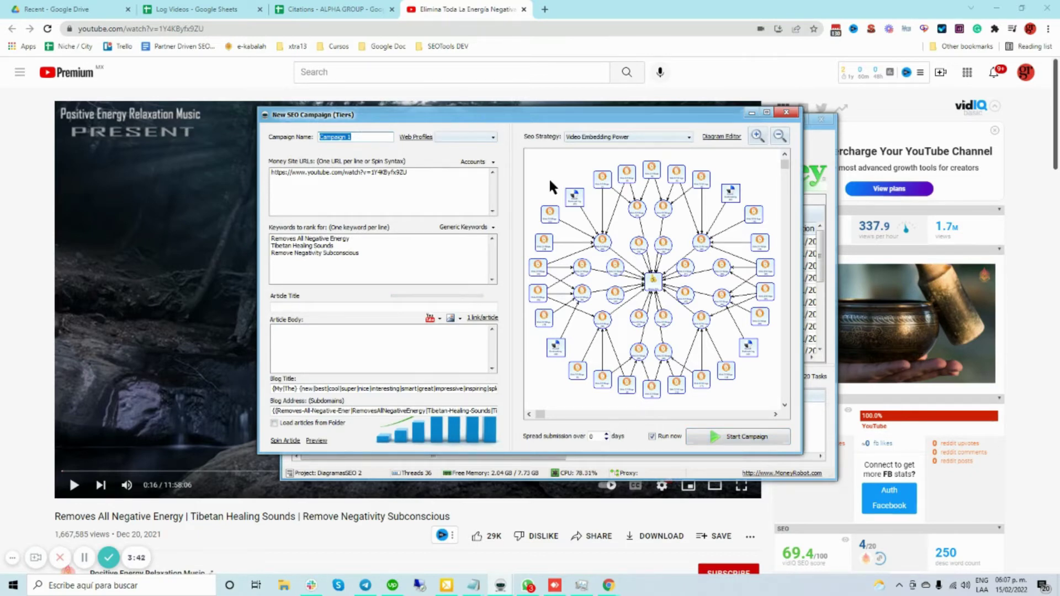
drag(482, 111, 550, 190)
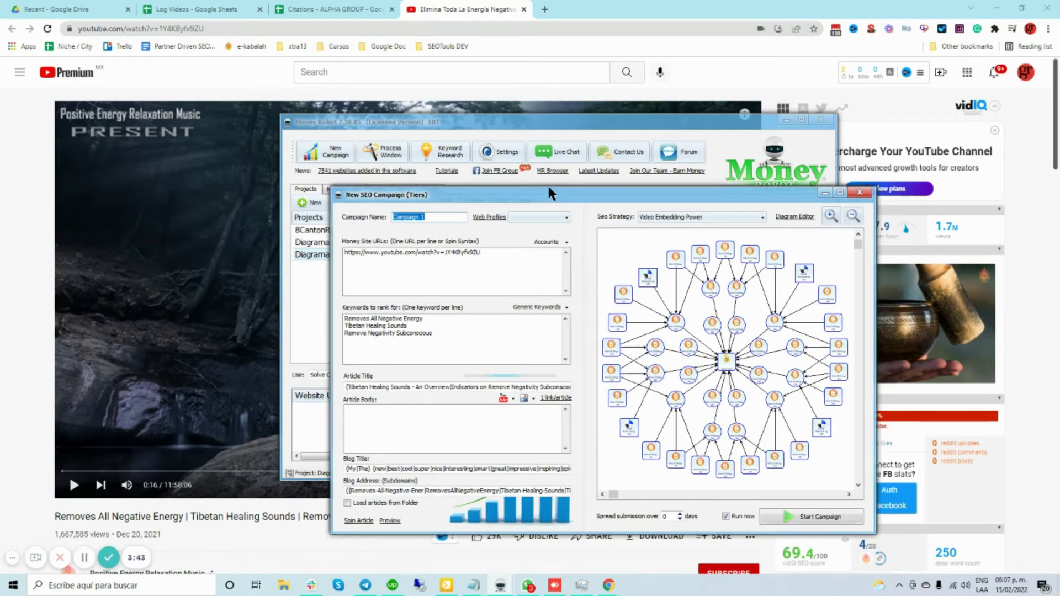
Open the program Settings and close them without making changes
click(493, 150)
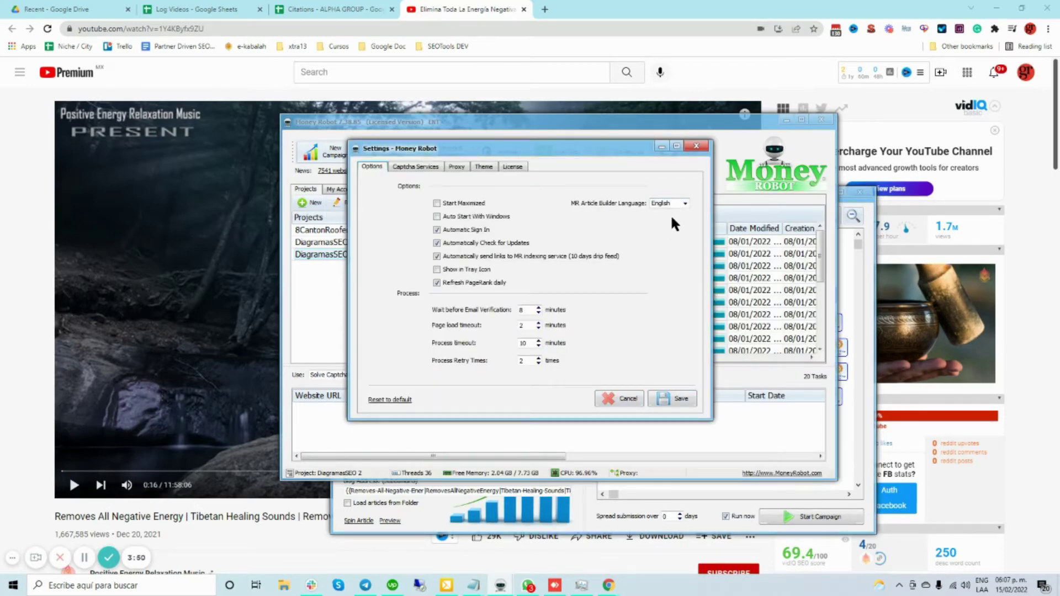
click(617, 396)
Embed the YouTube video's code at the top of the Article Body
click(589, 500)
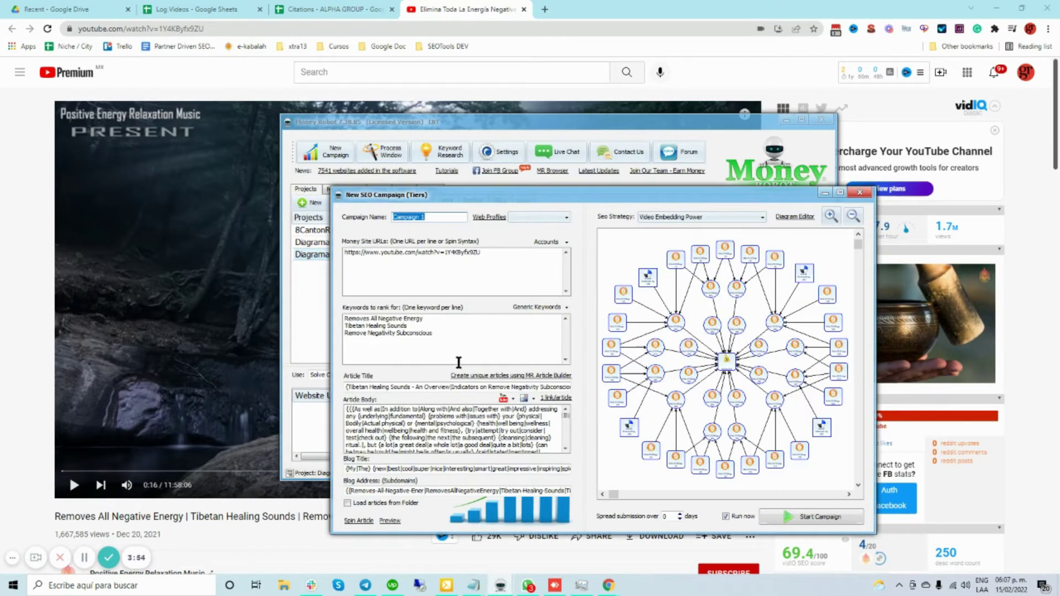
click(503, 395)
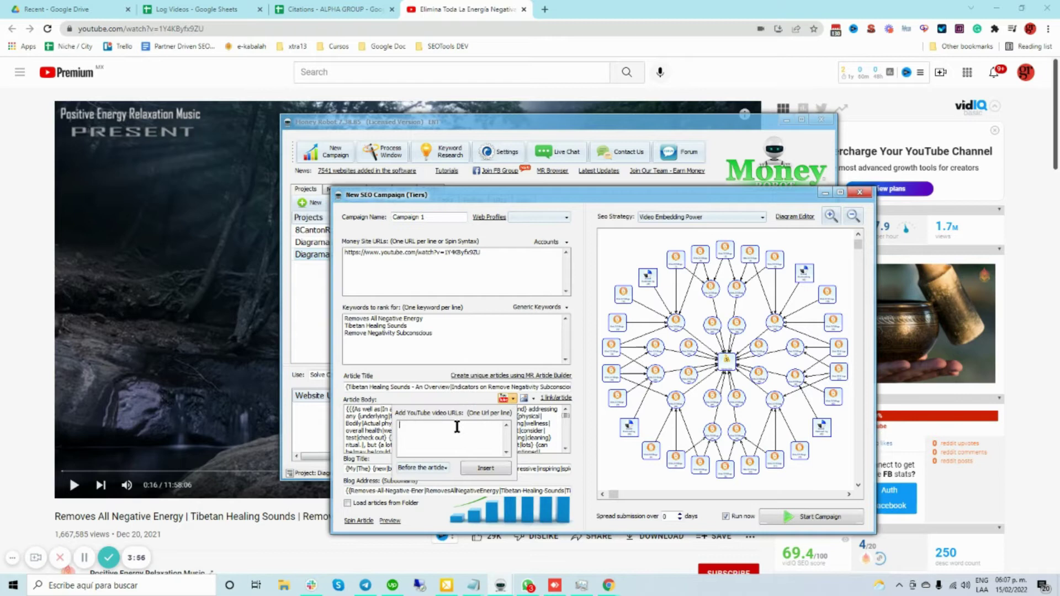
key(ctrl+v)
click(491, 466)
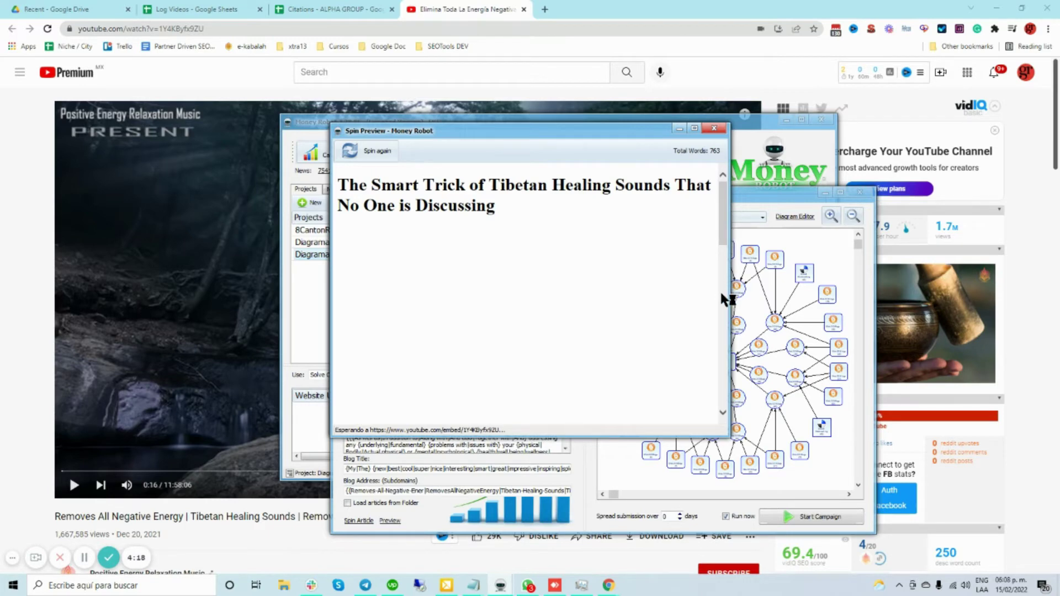
Review the embedded video and article text in the Spin Preview, then close it
scroll(704, 258, down, 5)
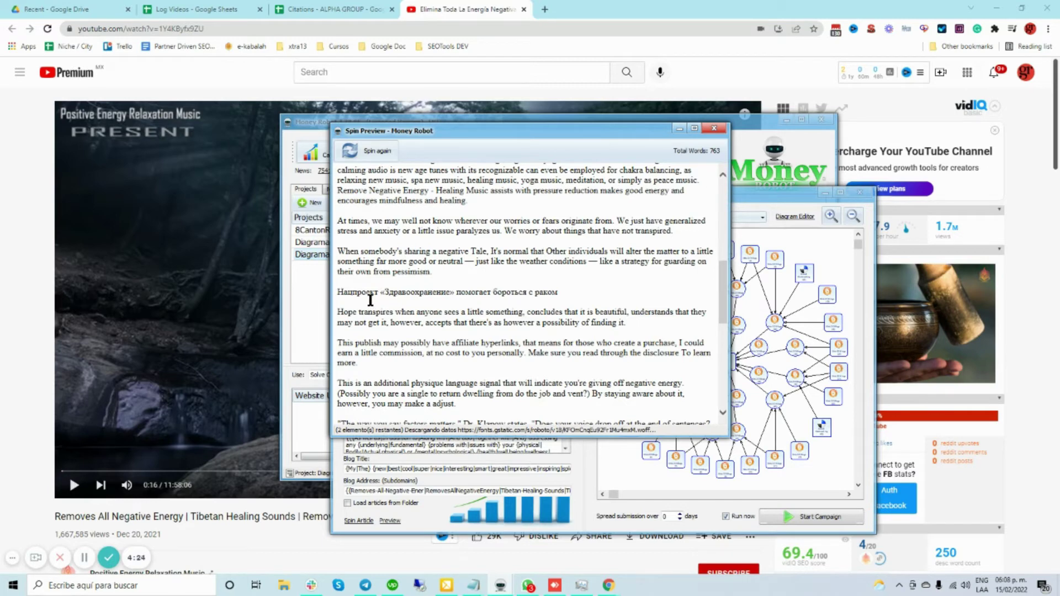
scroll(558, 291, up, 3)
scroll(558, 291, down, 2)
triple_click(557, 288)
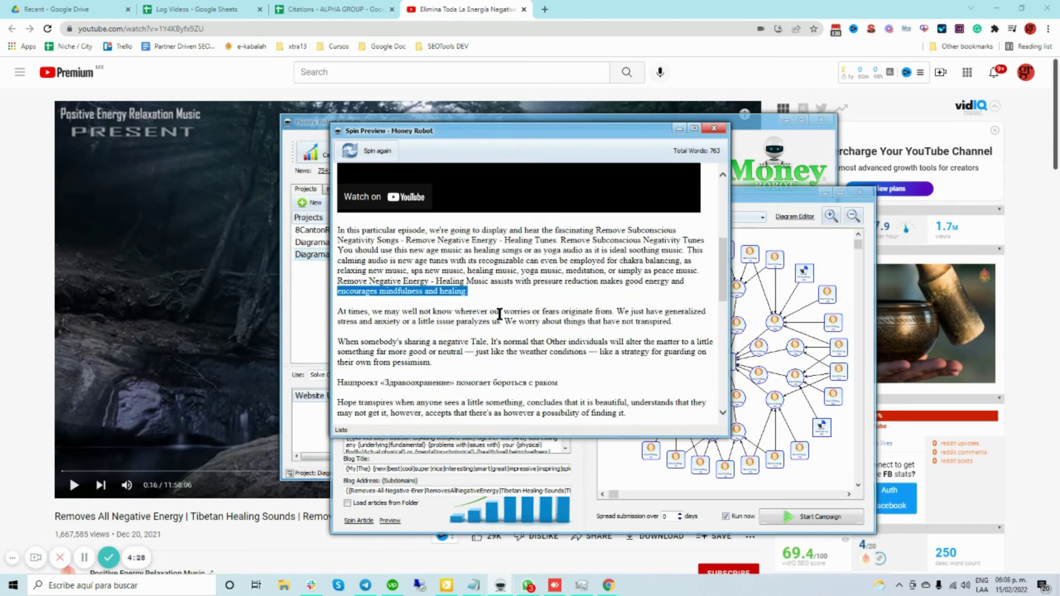
scroll(481, 320, down, 1)
scroll(479, 317, down, 2)
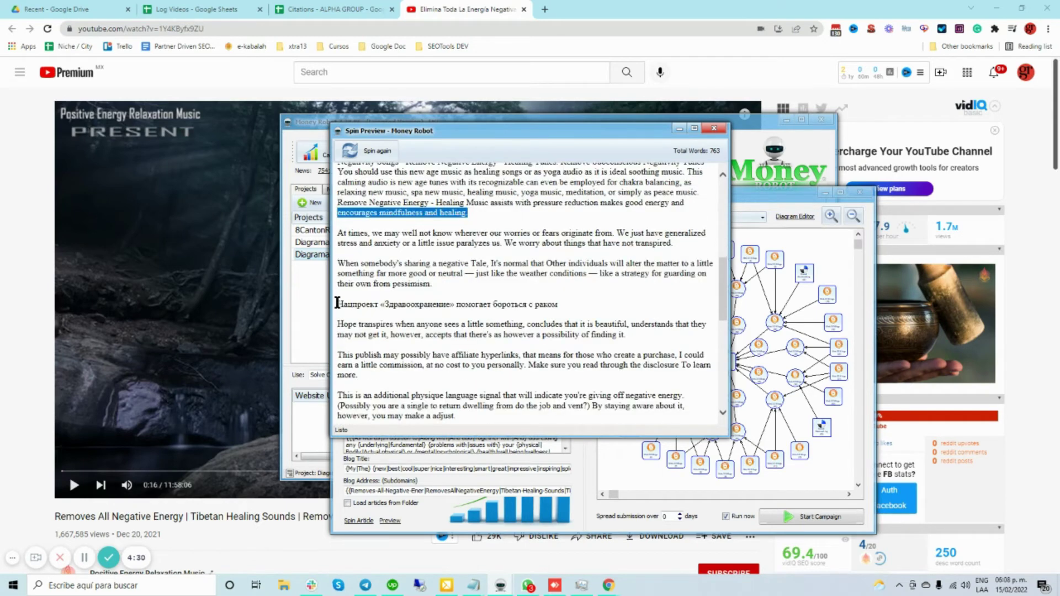
drag(338, 304, 557, 304)
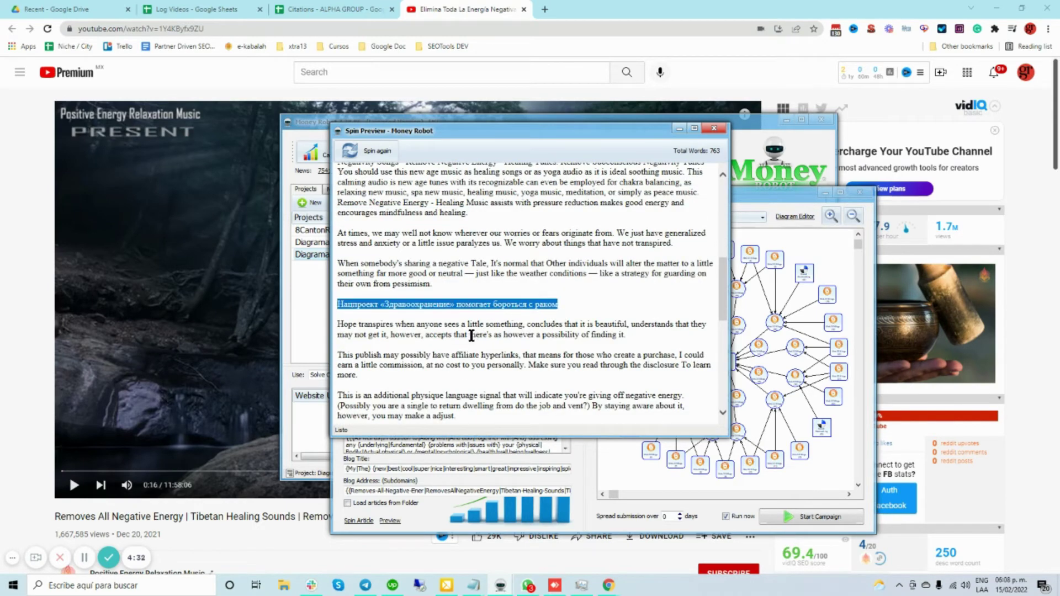
scroll(471, 337, up, 6)
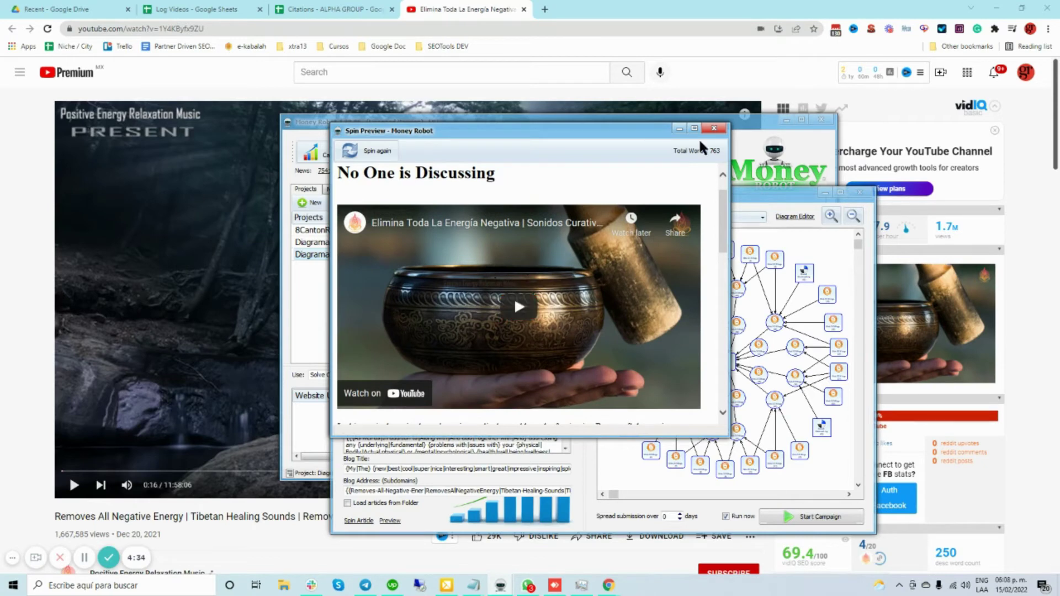
click(715, 130)
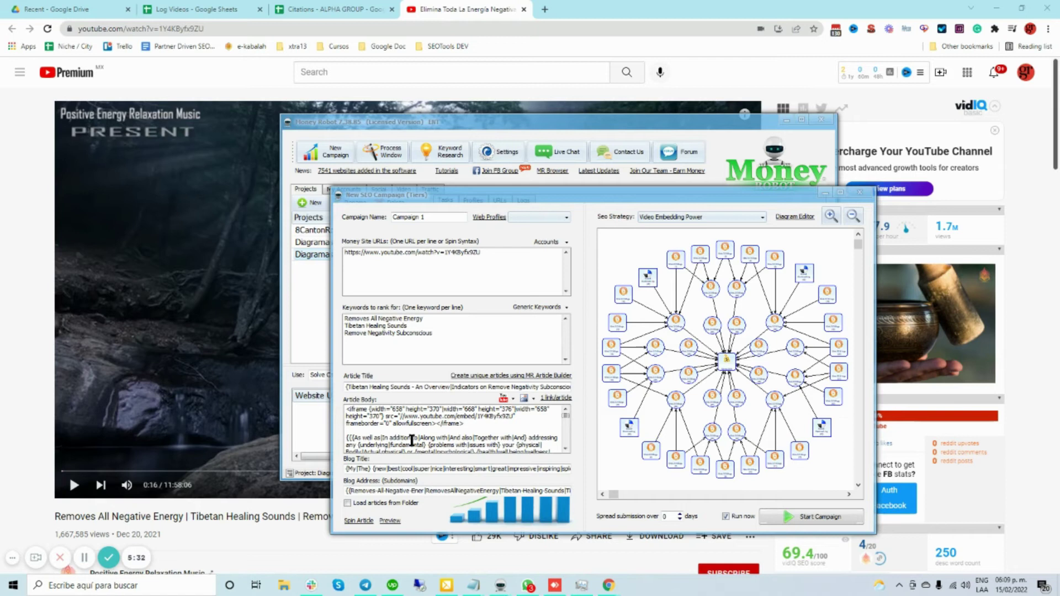
Copy the YouTube URL from Money Site URLs, dismiss the video insert box, and show Video Ranking
click(460, 274)
drag(487, 269, 333, 247)
key(ctrl+c)
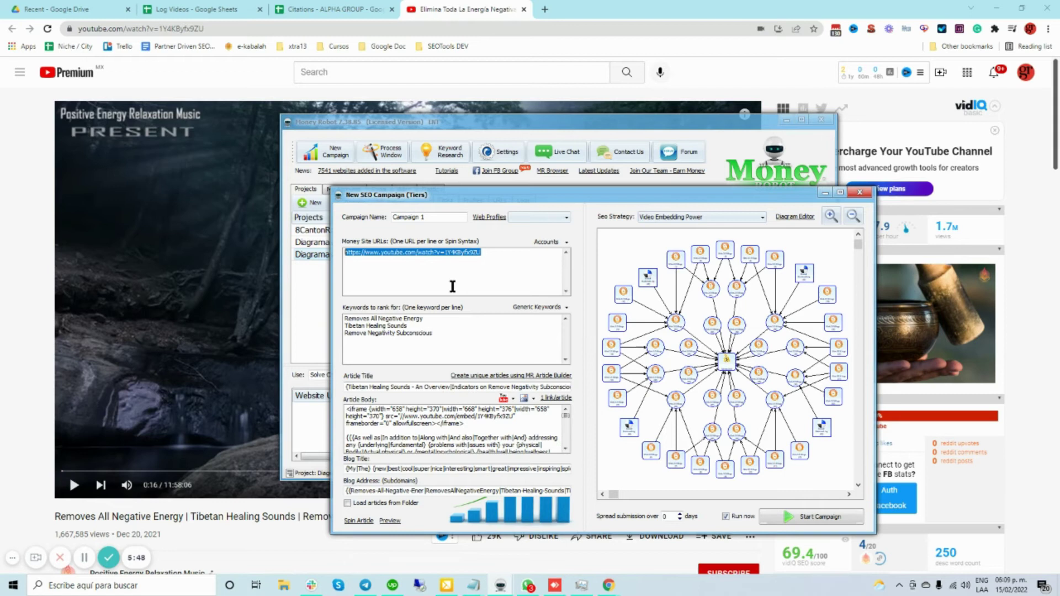
click(504, 399)
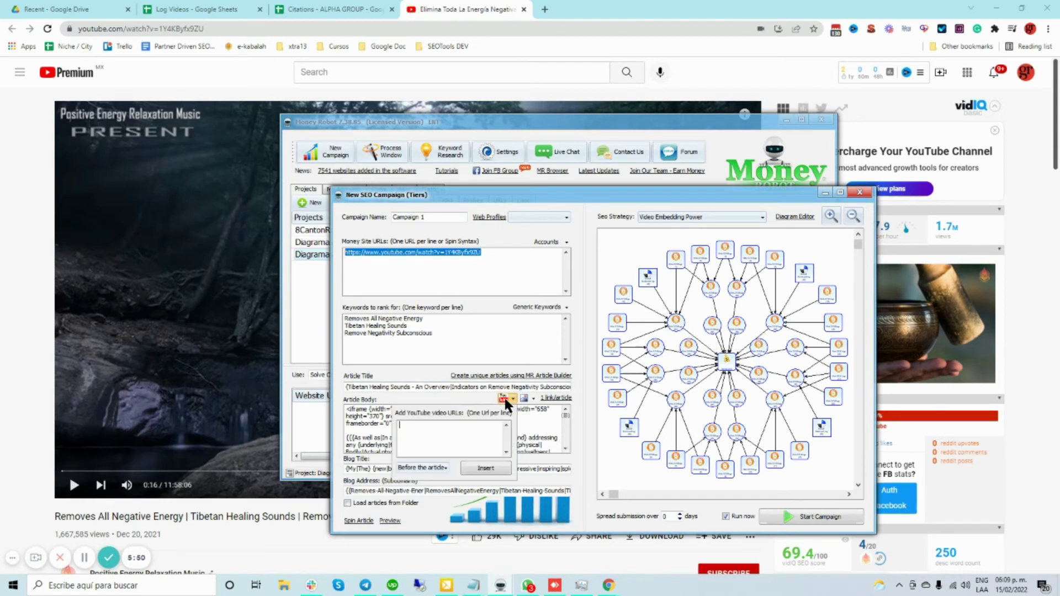
click(446, 343)
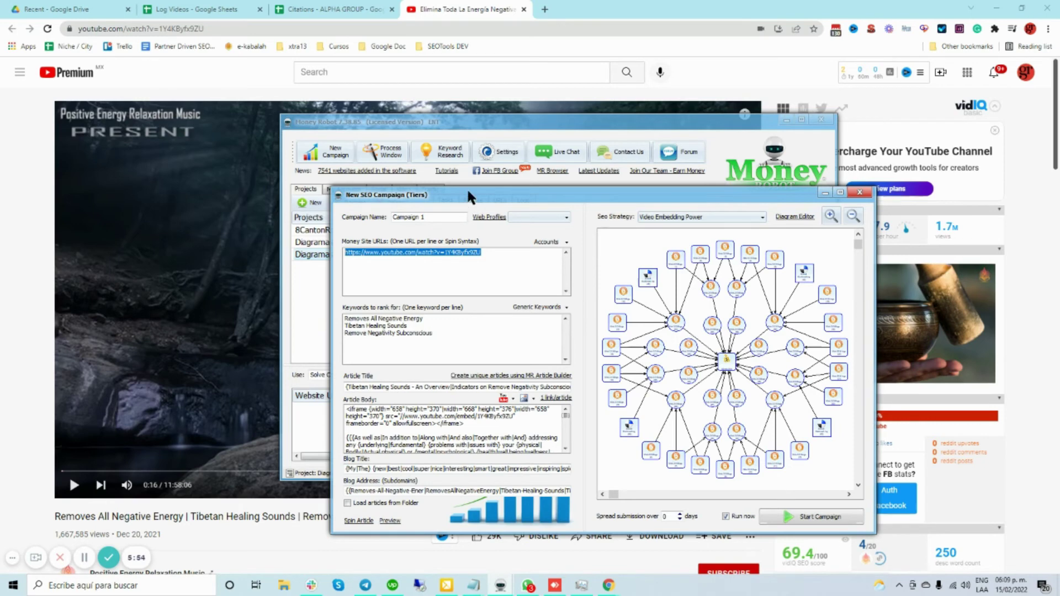
drag(466, 191, 456, 213)
click(406, 189)
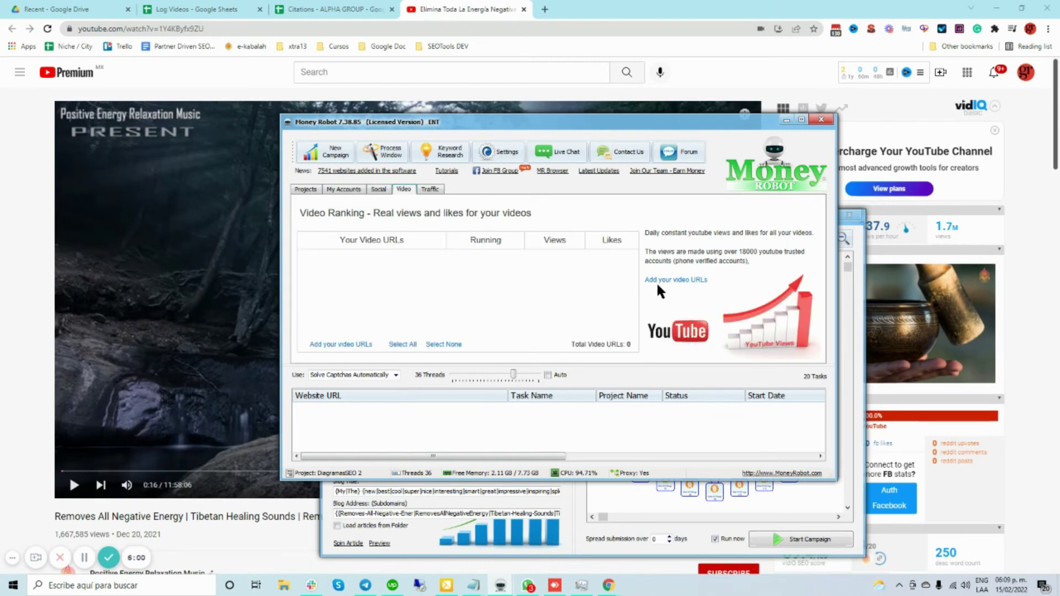
Paste the YouTube video URL into Add your video URLs and insert it into the Video Ranking list
click(332, 344)
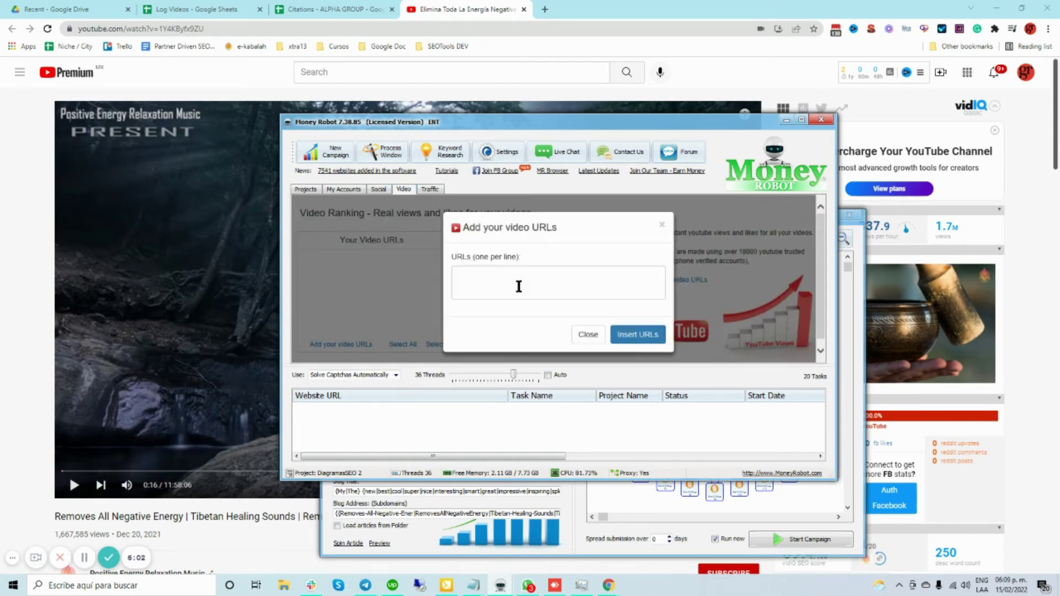
click(524, 284)
key(ctrl+v)
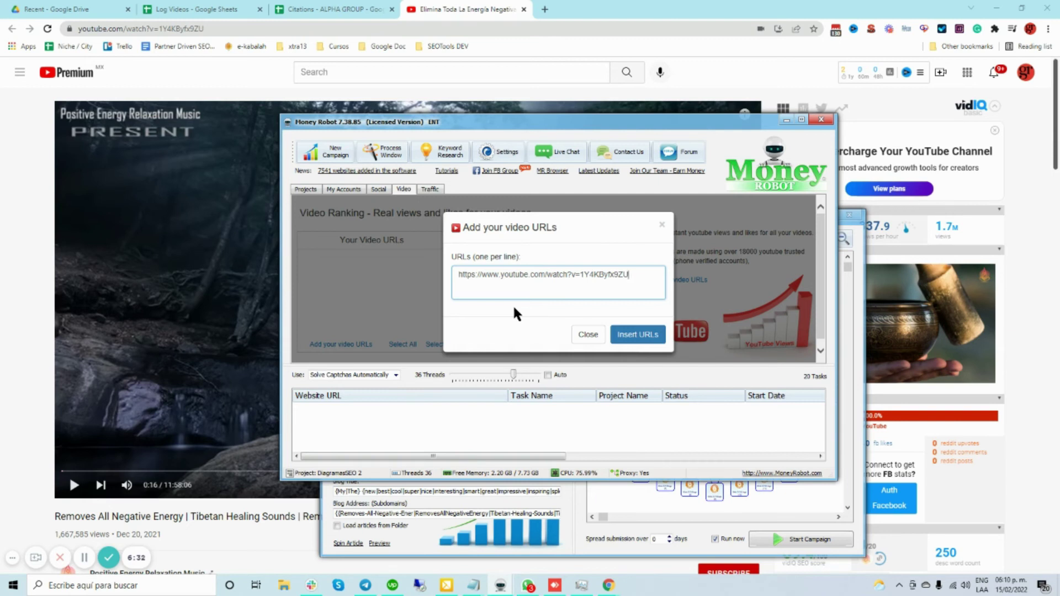
click(639, 333)
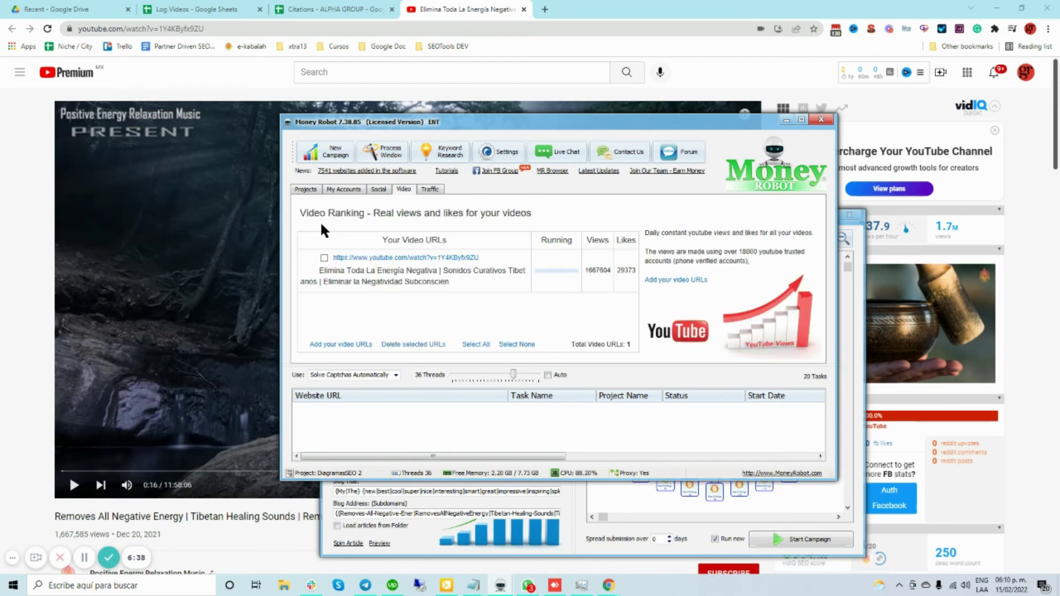
Confirm the video URL is listed under Video Ranking, then bring the New SEO Campaign window forward
click(308, 189)
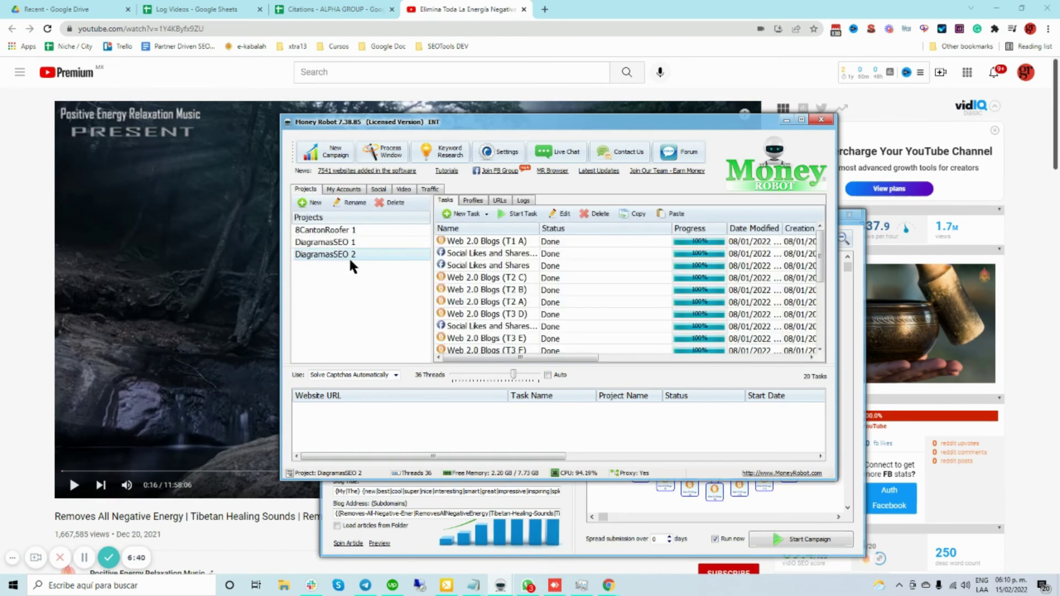
click(413, 188)
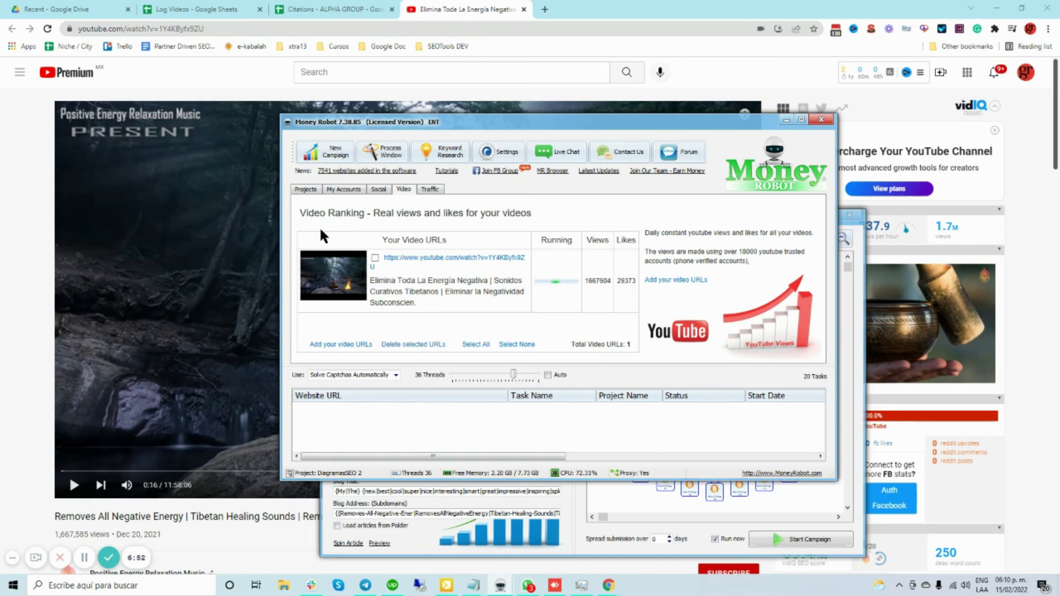
click(574, 499)
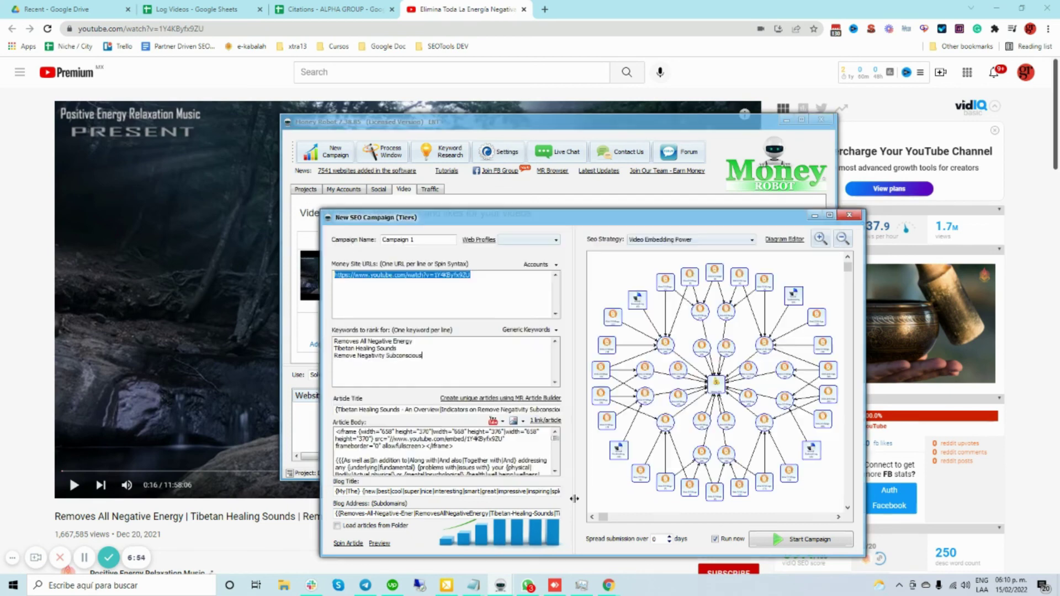
Start Campaign 1 and watch its tasks begin in the Projects list
click(807, 541)
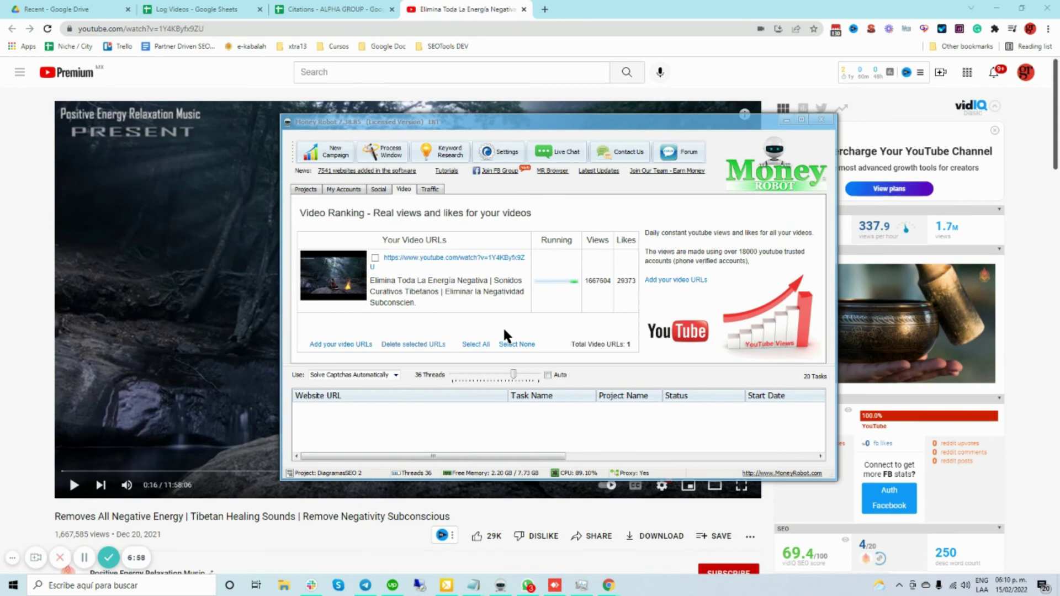
click(303, 188)
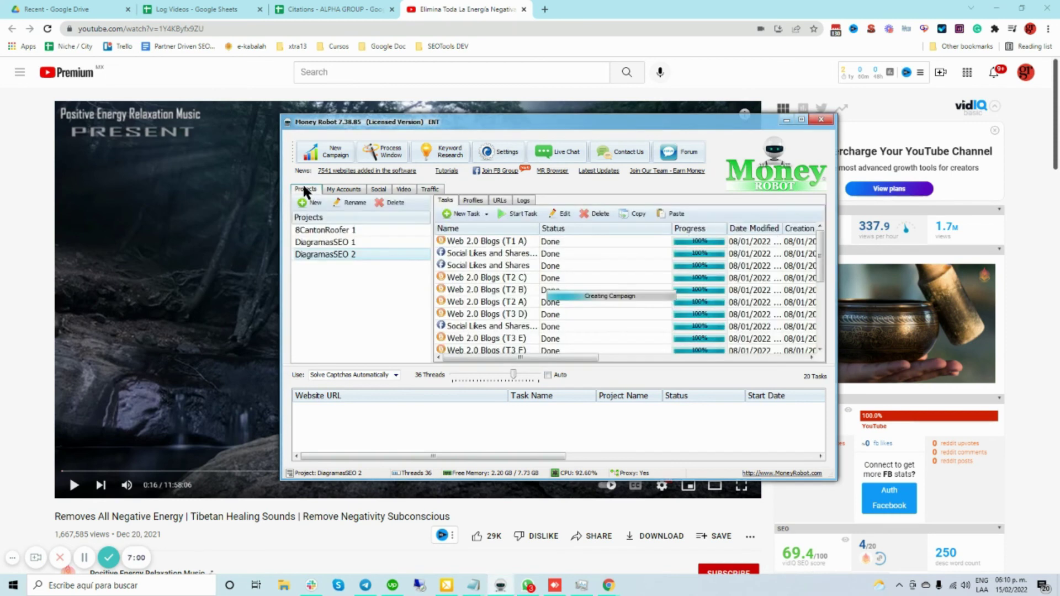